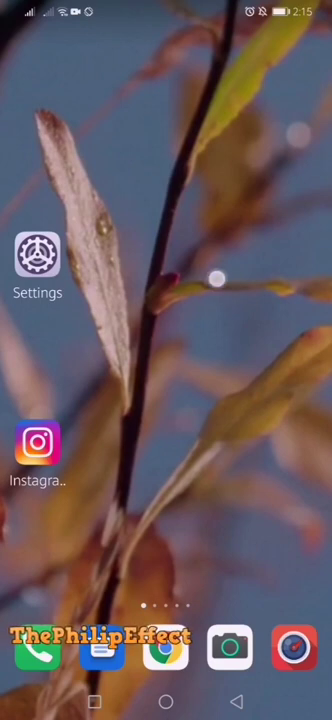
# Swipe slightly on the home screen showing the Settings and Instagram icons.
pyautogui.moveTo(200, 283)
pyautogui.mouseDown()
pyautogui.moveTo(217, 283)
pyautogui.moveTo(200, 291)
pyautogui.mouseUp()
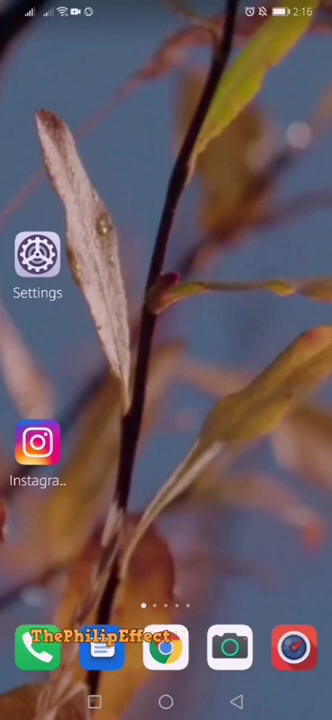
# Launch the Settings app from the home screen.
pyautogui.click(37, 255)
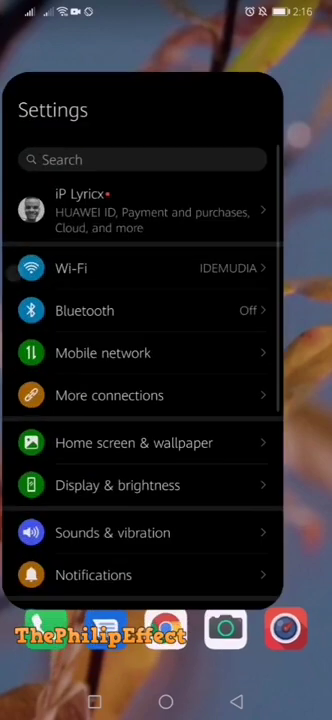
pyautogui.scroll(-10, 166, 450)
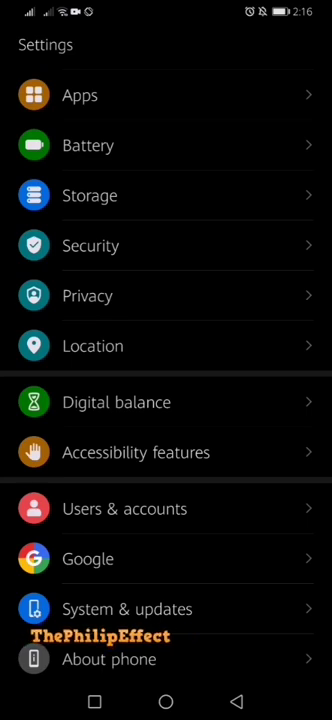
pyautogui.click(109, 659)
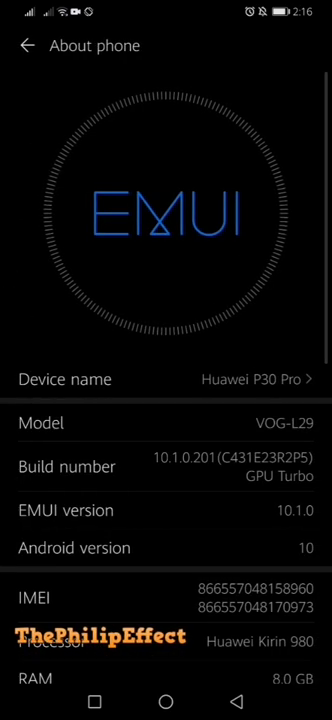
pyautogui.scroll(-2, 241, 419)
pyautogui.scroll(-1, 241, 419)
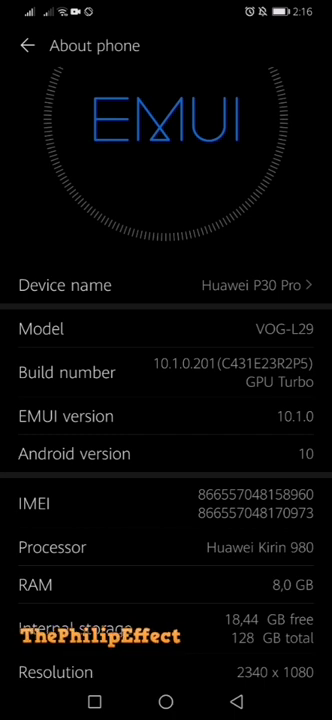
pyautogui.click(90, 372)
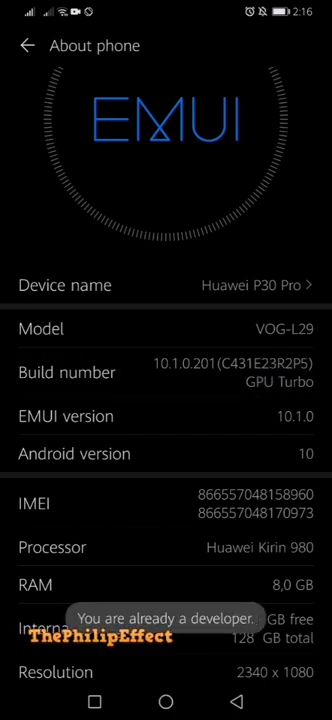
pyautogui.click(96, 380)
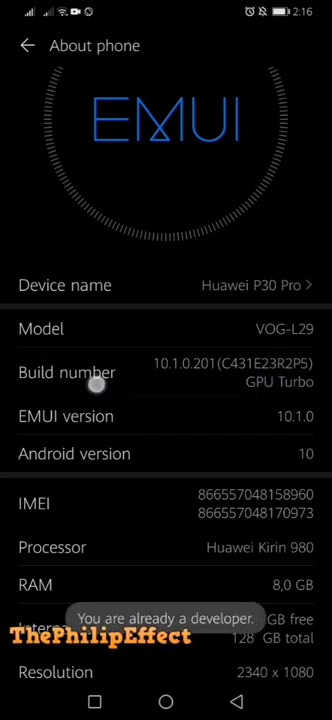
pyautogui.click(191, 378)
pyautogui.scroll(-1, 191, 378)
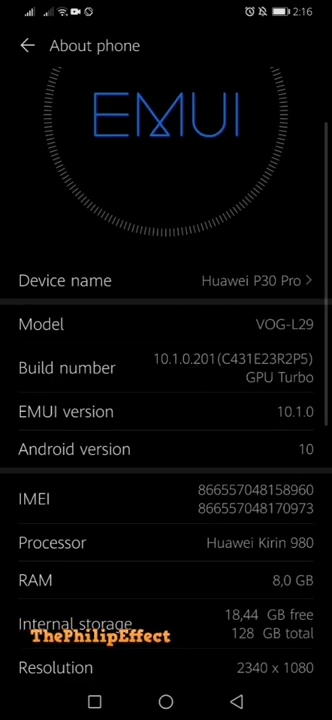
pyautogui.click(233, 377)
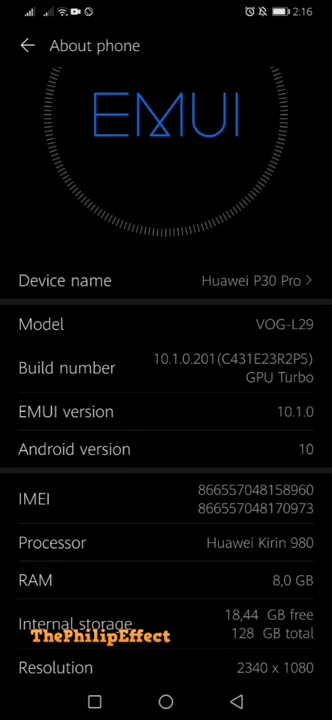
# Go back from About phone to the main Settings list.
pyautogui.click(236, 702)
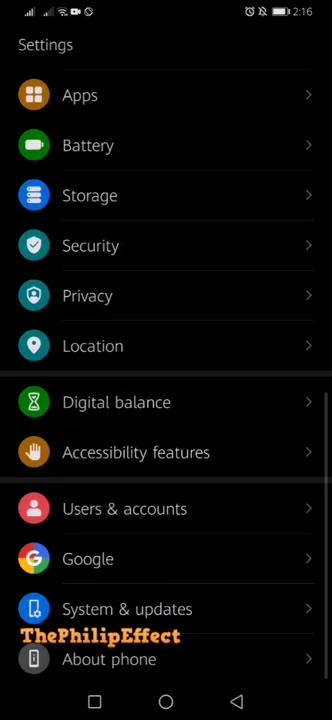
pyautogui.scroll(10, 266, 355)
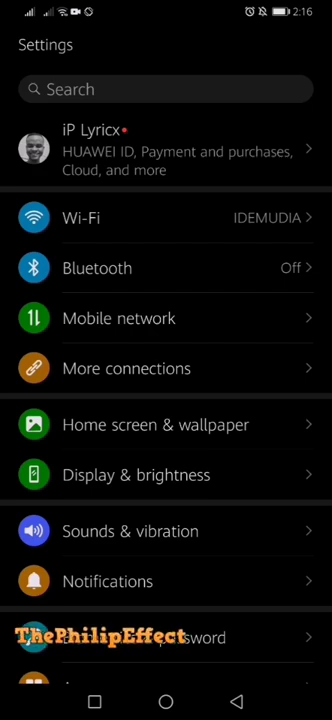
pyautogui.moveTo(130, 96)
pyautogui.mouseDown()
pyautogui.moveTo(183, 92)
pyautogui.moveTo(217, 94)
pyautogui.mouseUp()
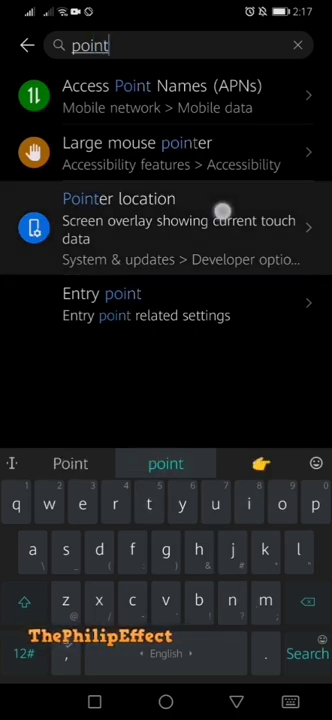
# Scroll the 'point' search results and choose Pointer location in Developer options.
pyautogui.moveTo(222, 208)
pyautogui.mouseDown()
pyautogui.moveTo(253, 238)
pyautogui.moveTo(193, 254)
pyautogui.moveTo(116, 254)
pyautogui.mouseUp()
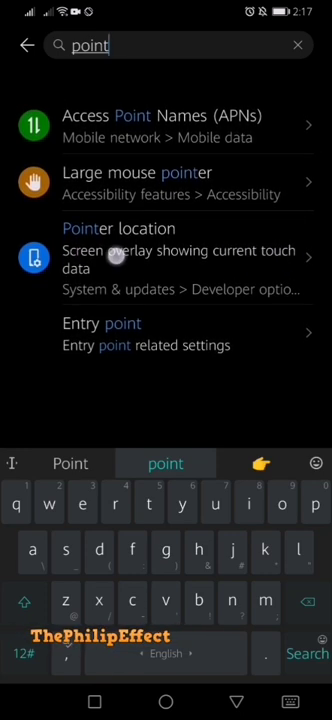
pyautogui.click(210, 228)
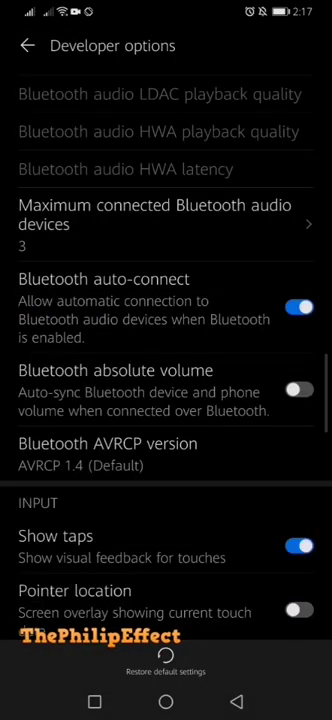
pyautogui.moveTo(244, 525)
pyautogui.mouseDown()
pyautogui.moveTo(272, 165)
pyautogui.moveTo(283, 126)
pyautogui.mouseUp()
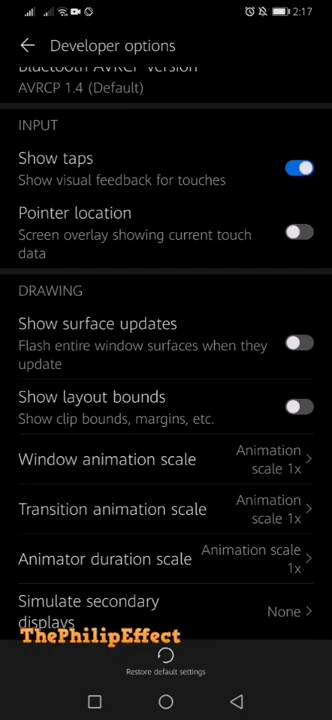
# Toggle Show taps off and back on, then return to the 'point' results.
pyautogui.click(298, 168)
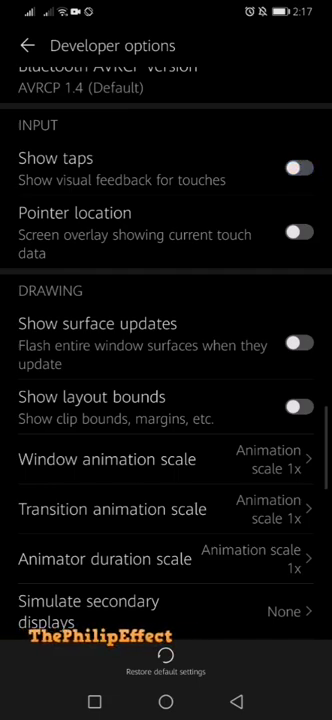
pyautogui.scroll(-1, 166, 400)
pyautogui.scroll(1, 166, 400)
pyautogui.scroll(-1, 166, 400)
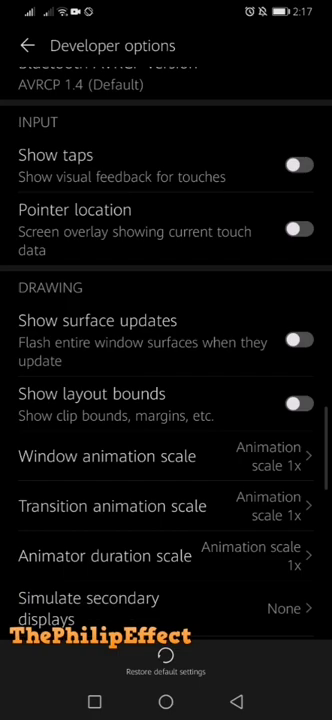
pyautogui.scroll(2, 166, 400)
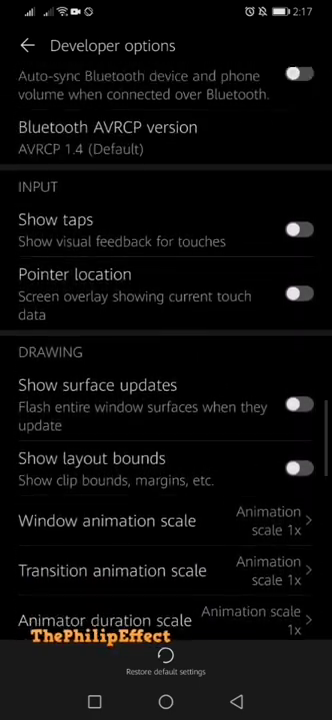
pyautogui.scroll(1, 166, 400)
pyautogui.click(298, 257)
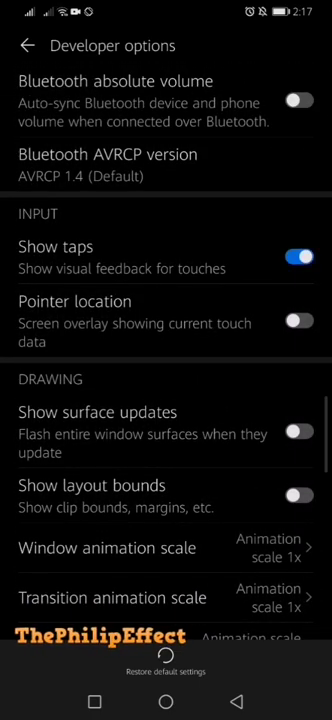
pyautogui.scroll(-1, 130, 380)
pyautogui.scroll(-1, 130, 345)
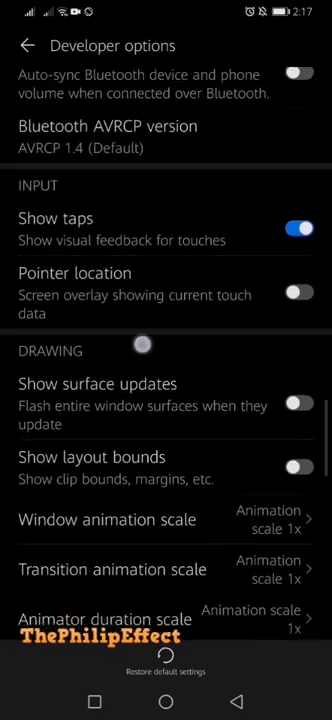
pyautogui.scroll(3, 130, 345)
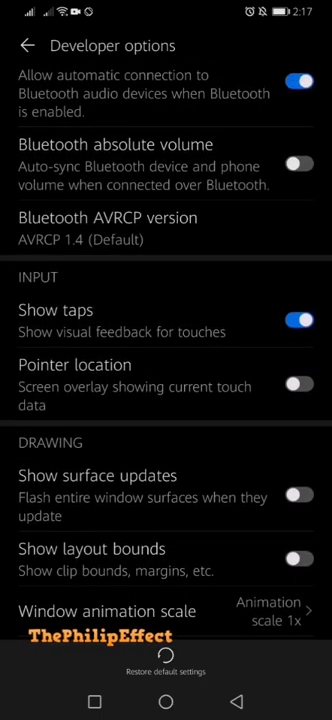
pyautogui.moveTo(230, 330); pyautogui.dragTo(230, 400)
pyautogui.moveTo(192, 474); pyautogui.dragTo(230, 370)
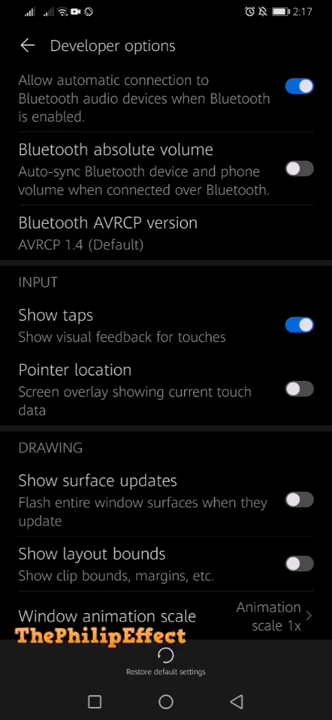
pyautogui.click(236, 702)
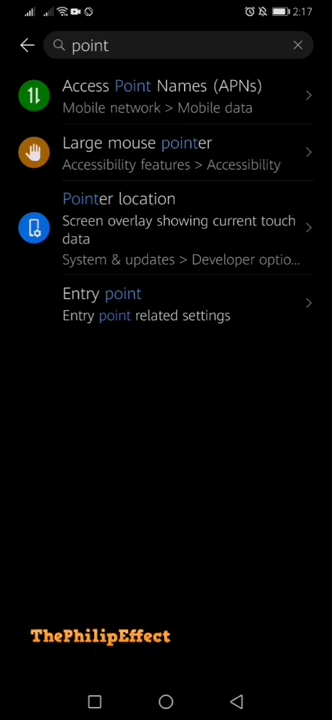
# Choose the Large mouse pointer result to reach its Accessibility page.
pyautogui.click(200, 152)
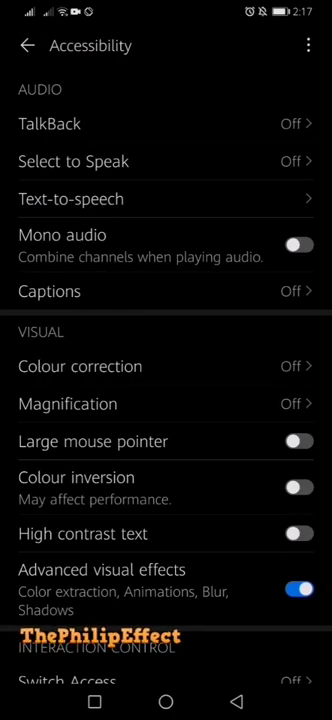
pyautogui.moveTo(229, 470); pyautogui.dragTo(229, 386)
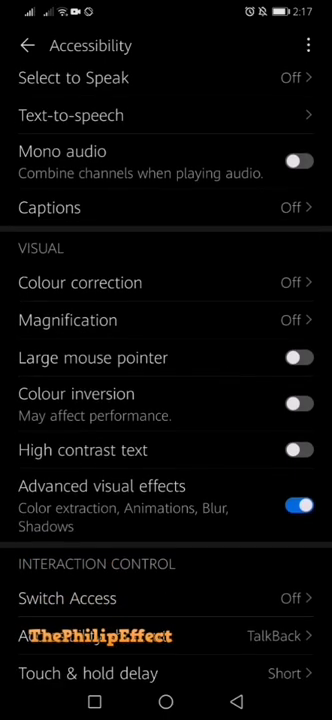
# Switch Large mouse pointer on and return to the 'point' search results.
pyautogui.click(298, 357)
pyautogui.scroll(-3, 208, 310)
pyautogui.scroll(1, 230, 335)
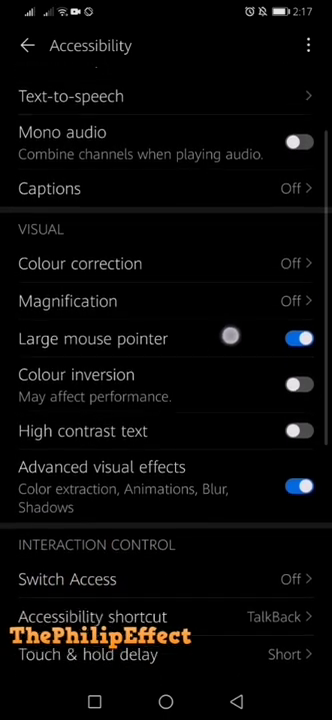
pyautogui.scroll(-2, 248, 278)
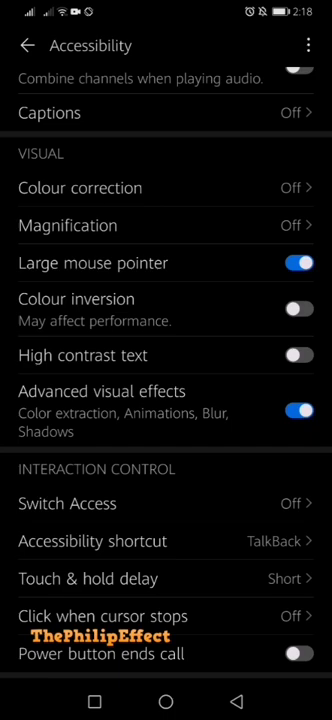
pyautogui.scroll(2, 243, 445)
pyautogui.scroll(1, 243, 446)
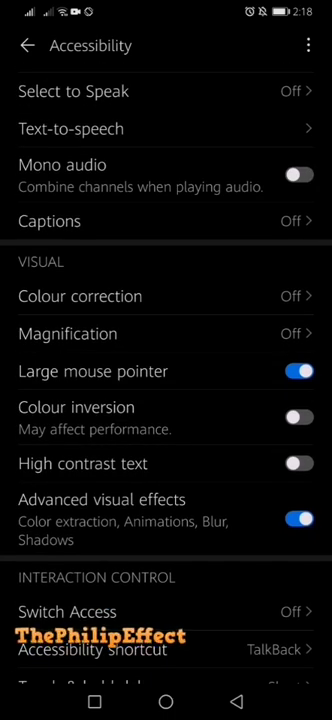
pyautogui.click(236, 702)
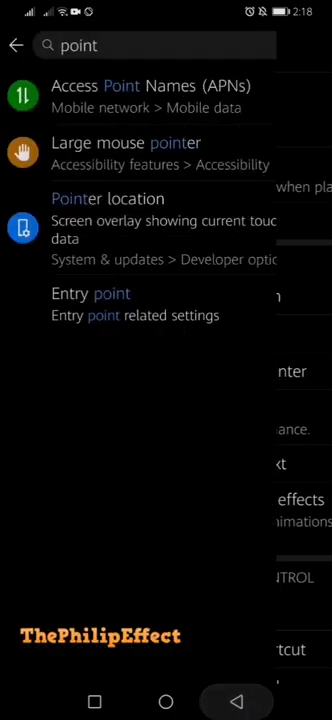